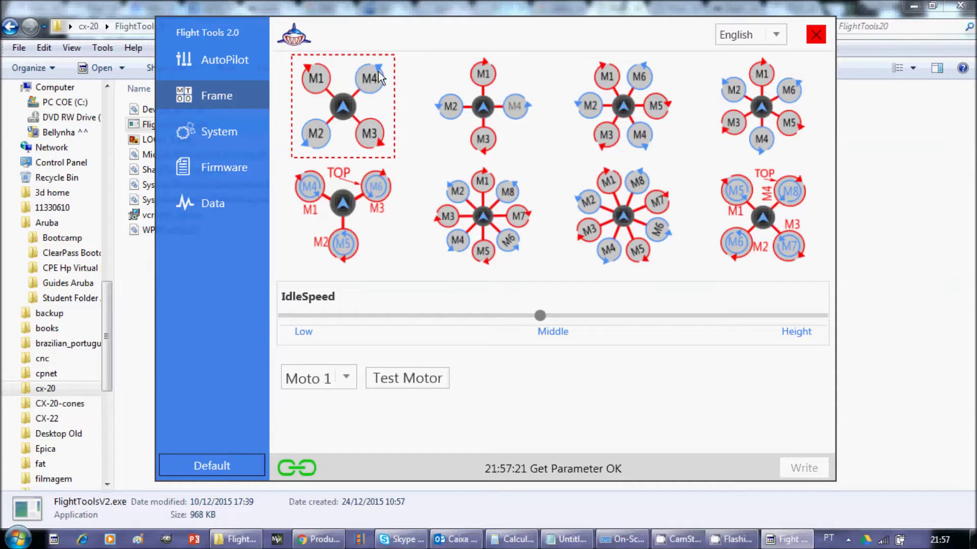
# Step: In the System settings, try a return-to-home height of 30 m and bring it back to 15 m
pyautogui.click(235, 131)
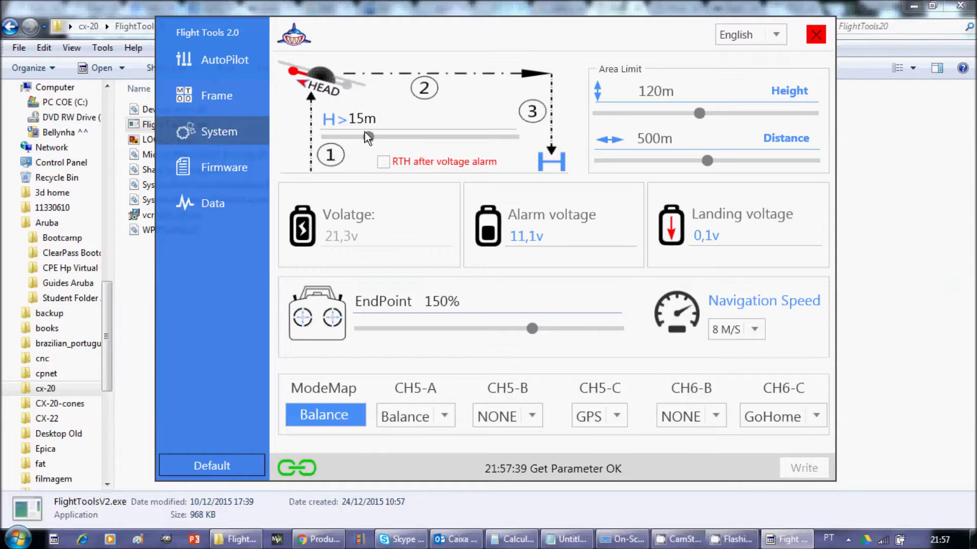
pyautogui.moveTo(368, 137)
pyautogui.mouseDown()
pyautogui.moveTo(399, 138)
pyautogui.moveTo(368, 138)
pyautogui.mouseUp()
pyautogui.moveTo(367, 137); pyautogui.dragTo(433, 140)
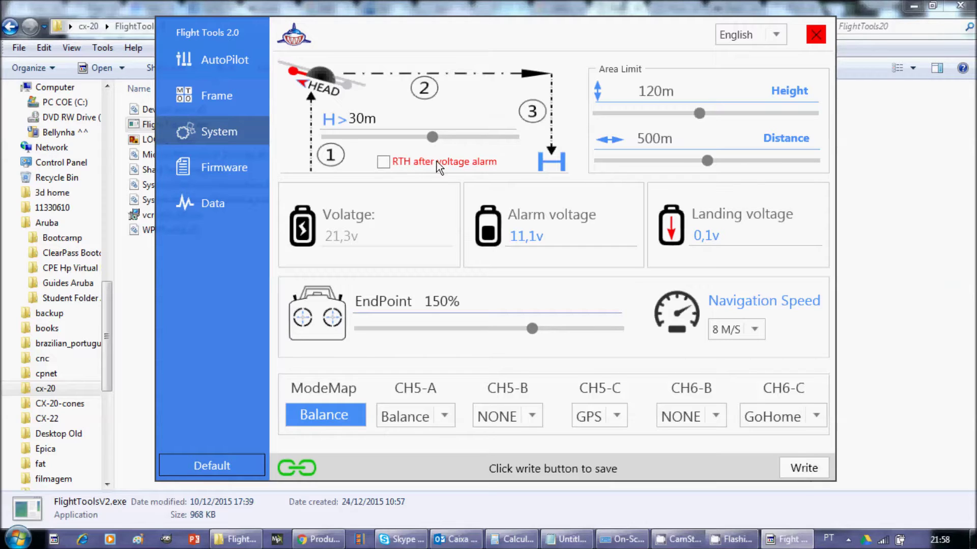
pyautogui.moveTo(432, 138); pyautogui.dragTo(367, 140)
# Step: Set both the alarm voltage and the landing voltage to 0 and write the parameters to the flight controller
pyautogui.click(557, 236)
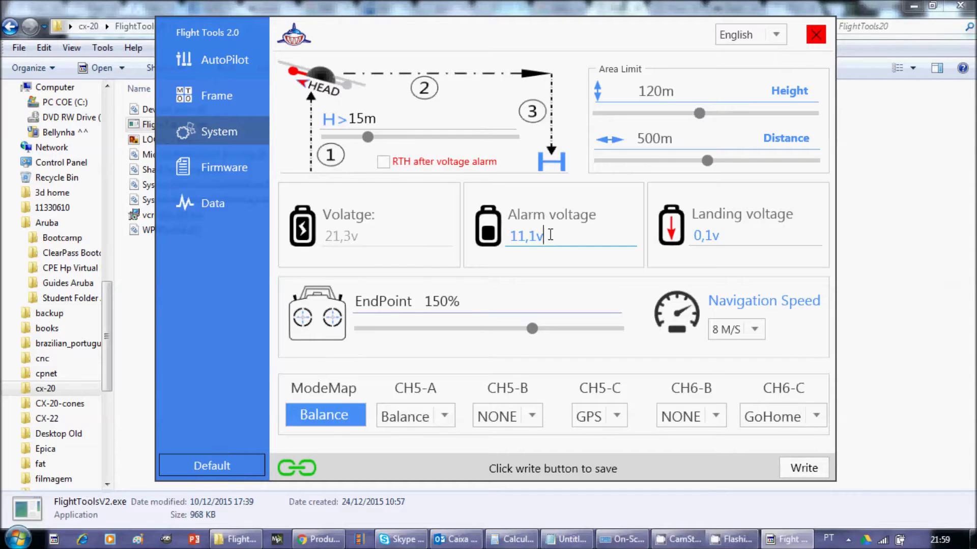
pyautogui.click(732, 237)
pyautogui.doubleClick(733, 237)
pyautogui.click(562, 234)
pyautogui.moveTo(562, 234); pyautogui.dragTo(447, 231)
pyautogui.press('BackSpace')
pyautogui.write('0')
pyautogui.moveTo(726, 236); pyautogui.dragTo(666, 239)
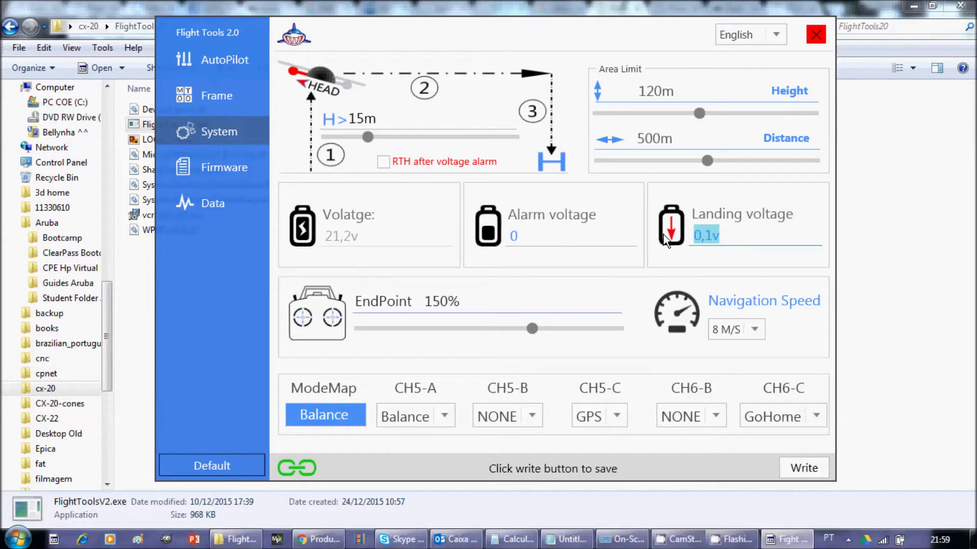
pyautogui.write('0')
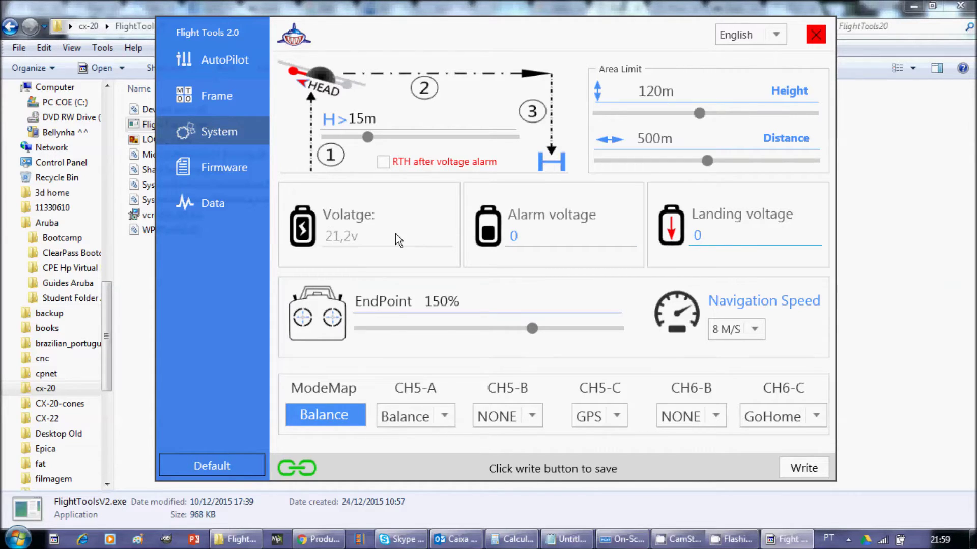
pyautogui.click(804, 469)
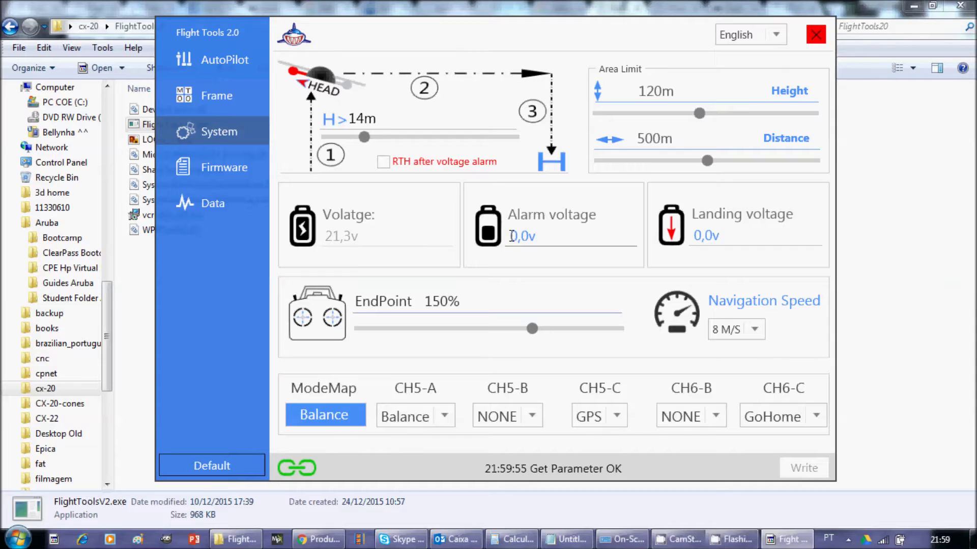
# Step: Try an alarm voltage of 11 V, clearing the entry again
pyautogui.click(528, 234)
pyautogui.moveTo(528, 235); pyautogui.dragTo(497, 239)
pyautogui.write('11v')
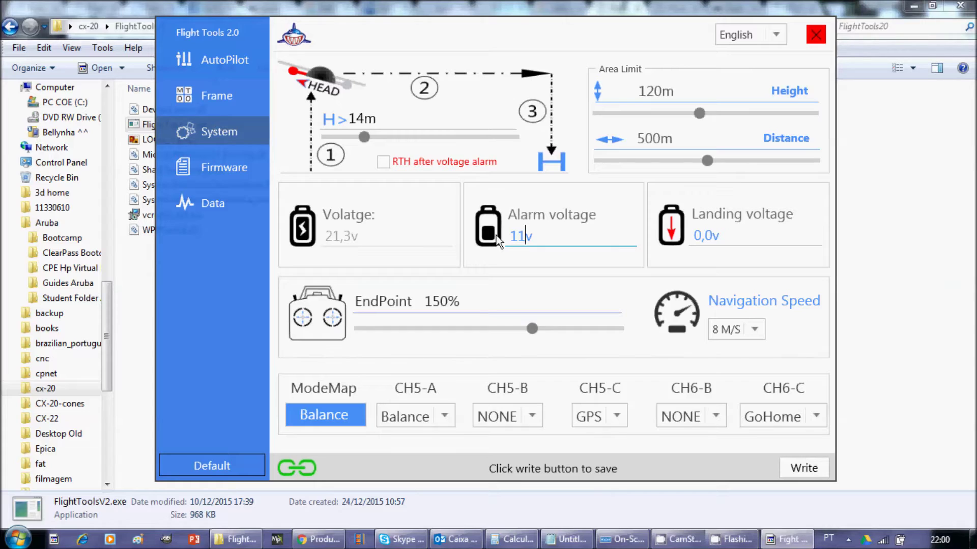
pyautogui.press('BackSpace')
pyautogui.press('BackSpace')
# Step: Try a landing voltage of 10 V
pyautogui.click(718, 235)
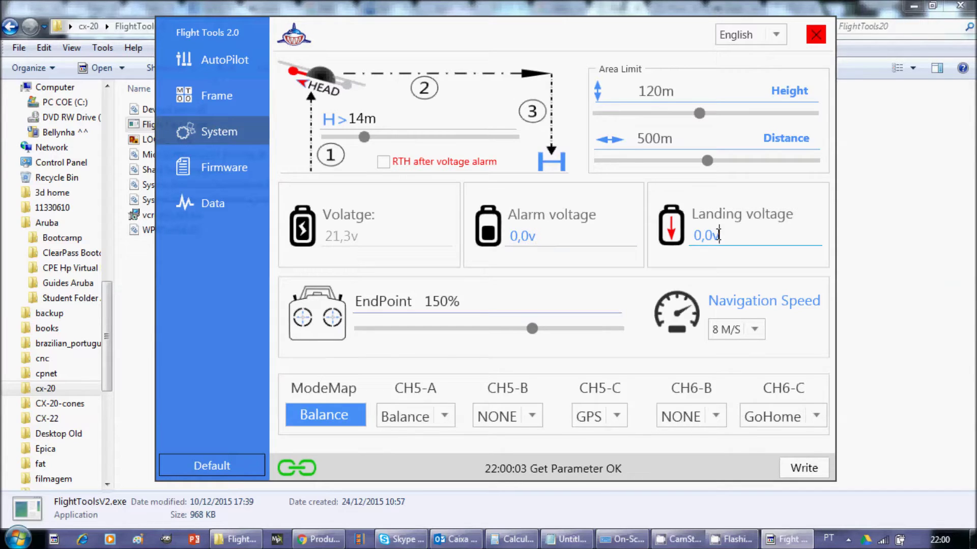
pyautogui.doubleClick(719, 235)
pyautogui.write('1')
pyautogui.press('Delete')
pyautogui.press('Delete')
pyautogui.write('1')
pyautogui.press('Return')
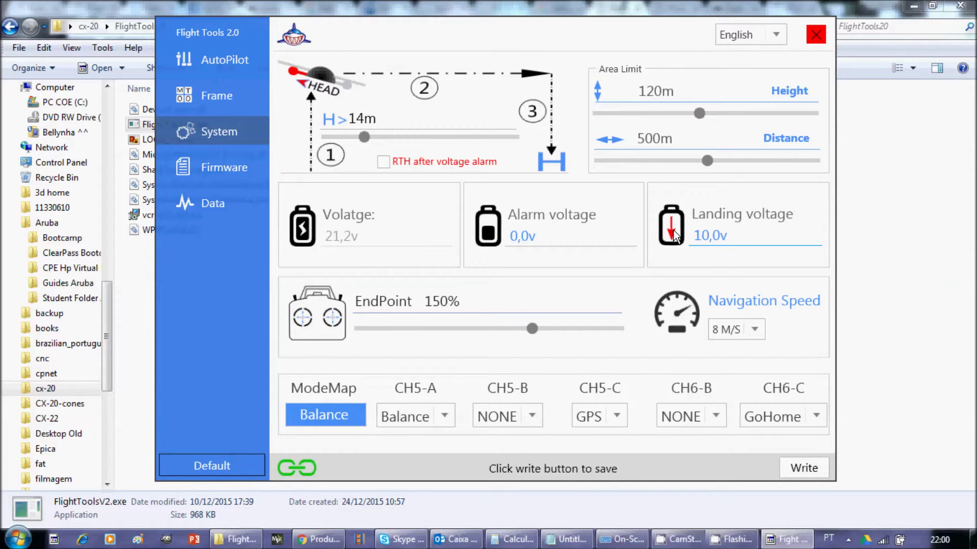
# Step: Clear the trial landing voltage, returning it to 0 V
pyautogui.press('Right')
pyautogui.write('4')
pyautogui.press('BackSpace')
pyautogui.press('BackSpace')
pyautogui.press('BackSpace')
pyautogui.press('BackSpace')
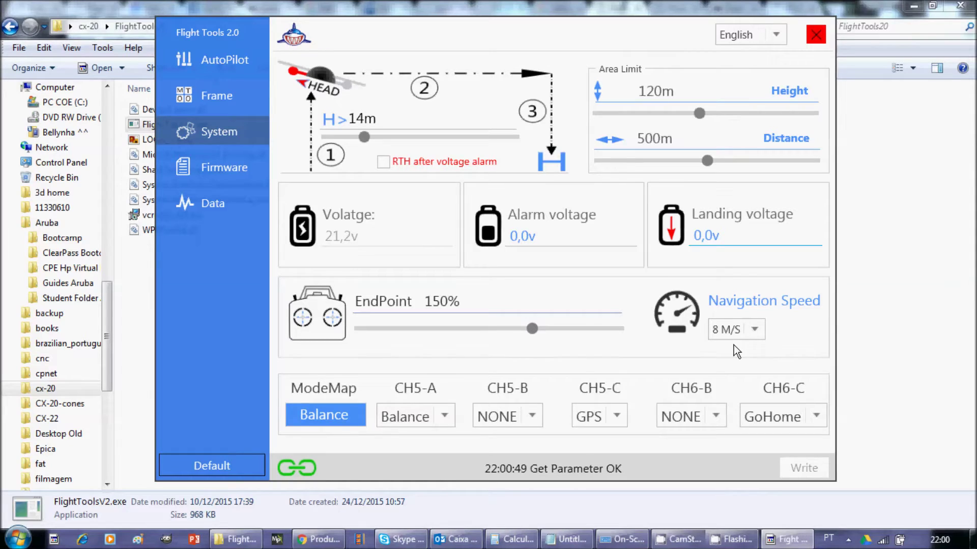
# Step: Review the available navigation speeds and the flight mode choices for CH5-A and CH6-B, keeping the existing selections
pyautogui.click(757, 331)
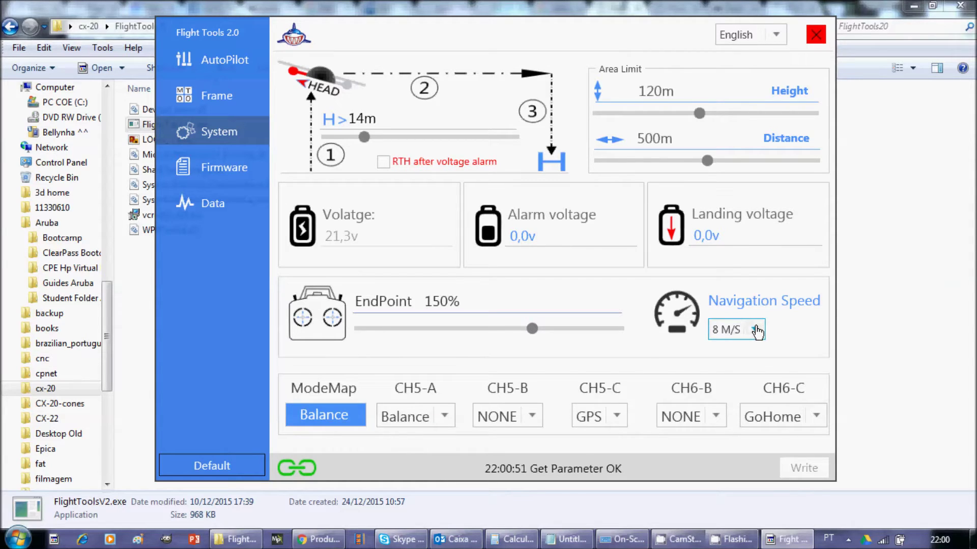
pyautogui.click(757, 331)
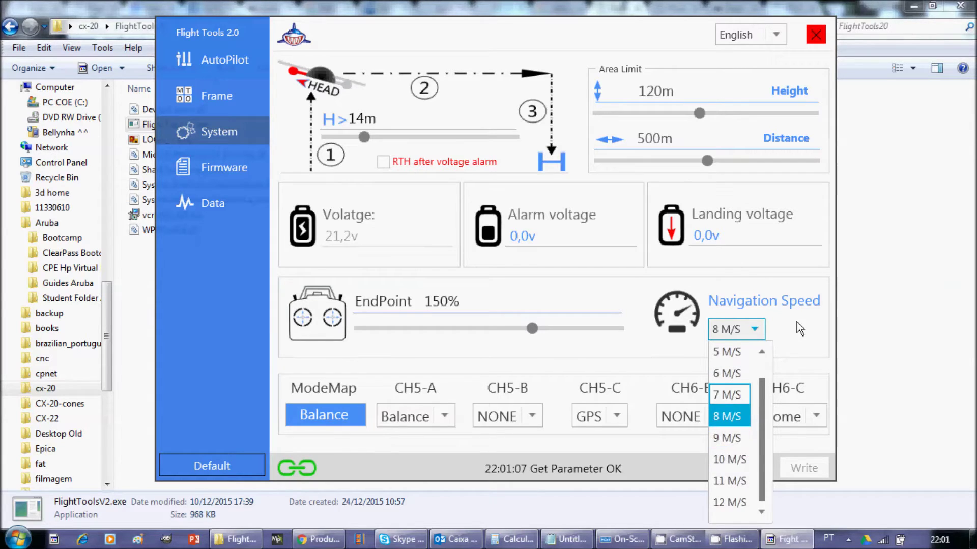
pyautogui.click(756, 334)
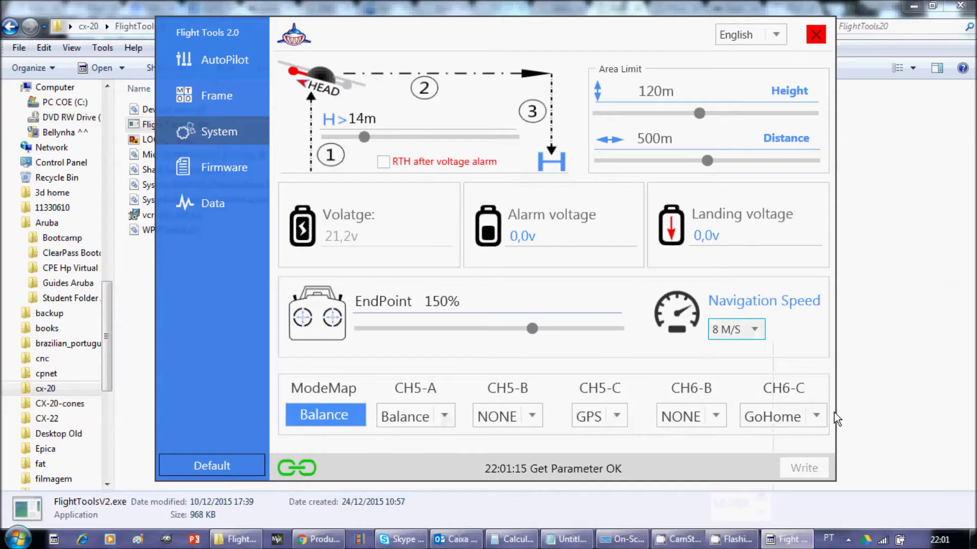
pyautogui.click(444, 419)
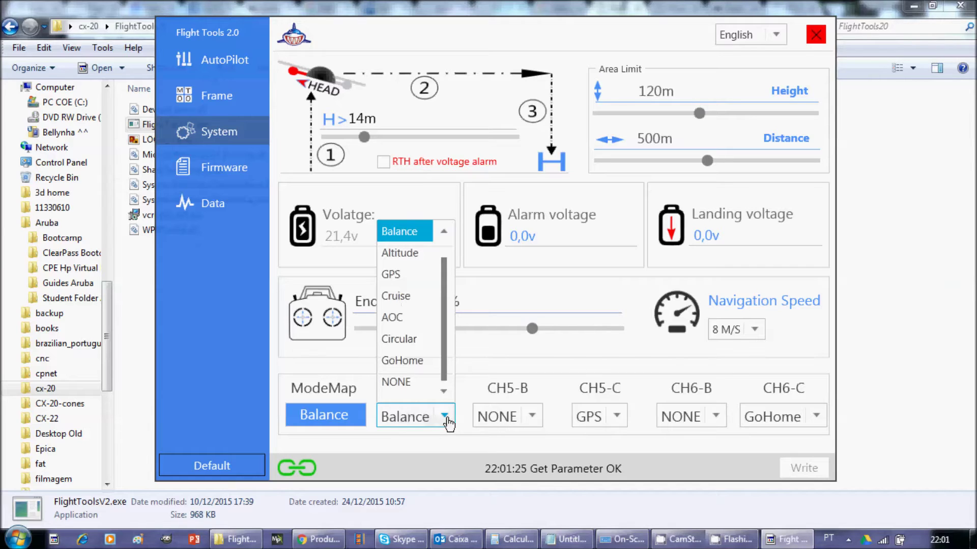
pyautogui.click(447, 420)
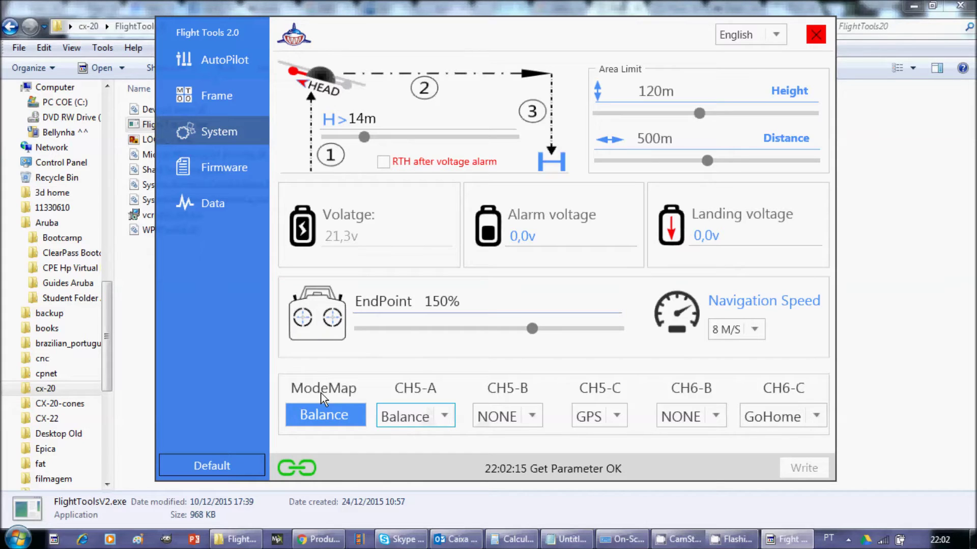
pyautogui.click(716, 418)
pyautogui.click(716, 417)
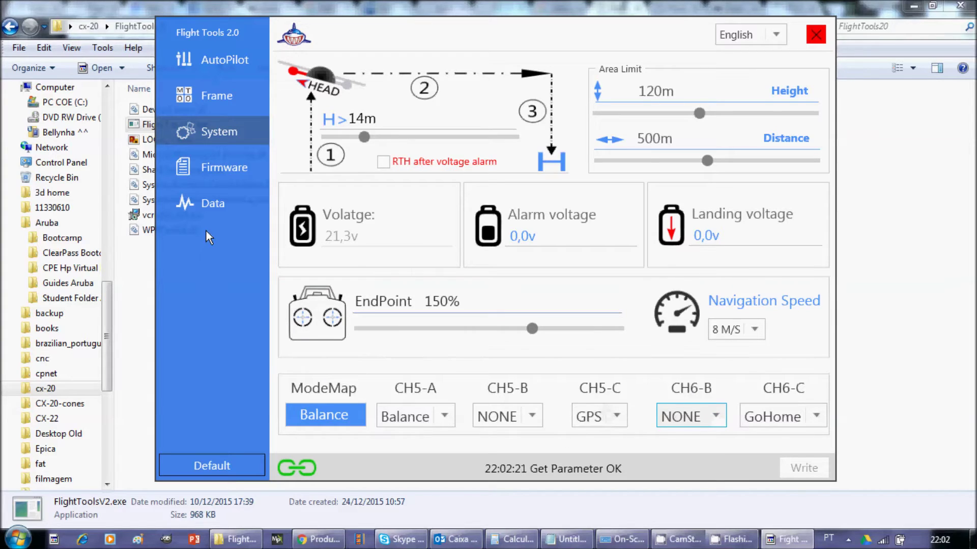
# Step: Check the device, firmware, hardware and flight time information of the connected controller
pyautogui.click(211, 169)
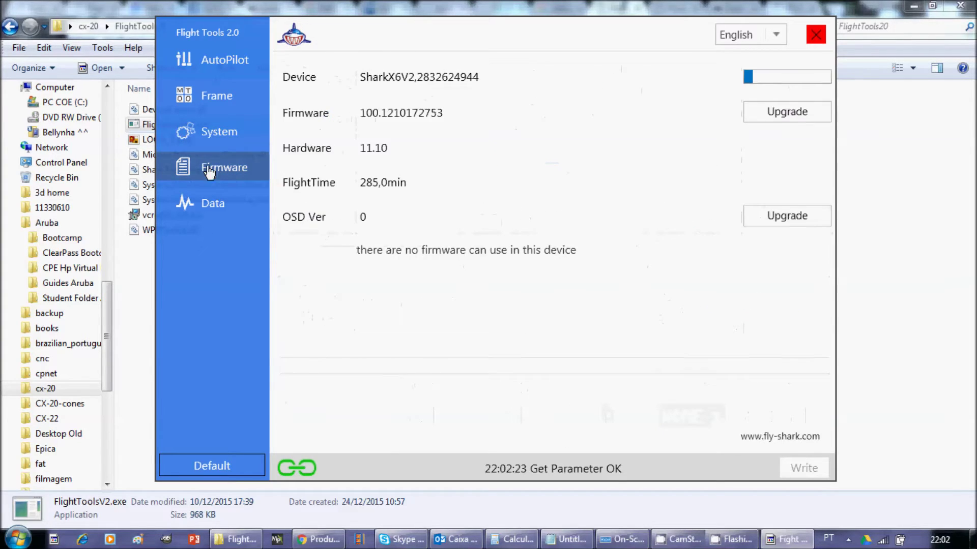
pyautogui.click(223, 135)
pyautogui.click(228, 164)
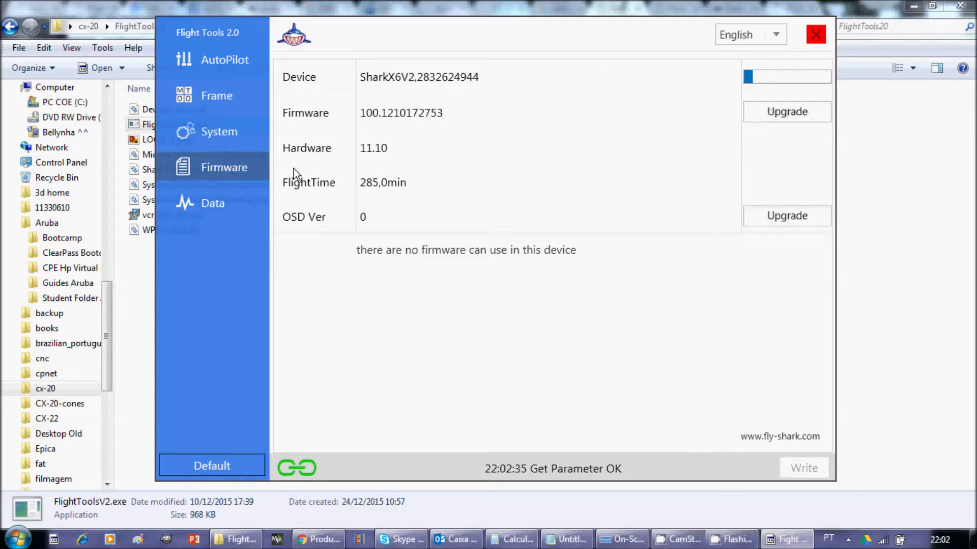
# Step: Start the calibration of the transmitter's RC input channels from the live data readings and confirm it
pyautogui.click(202, 210)
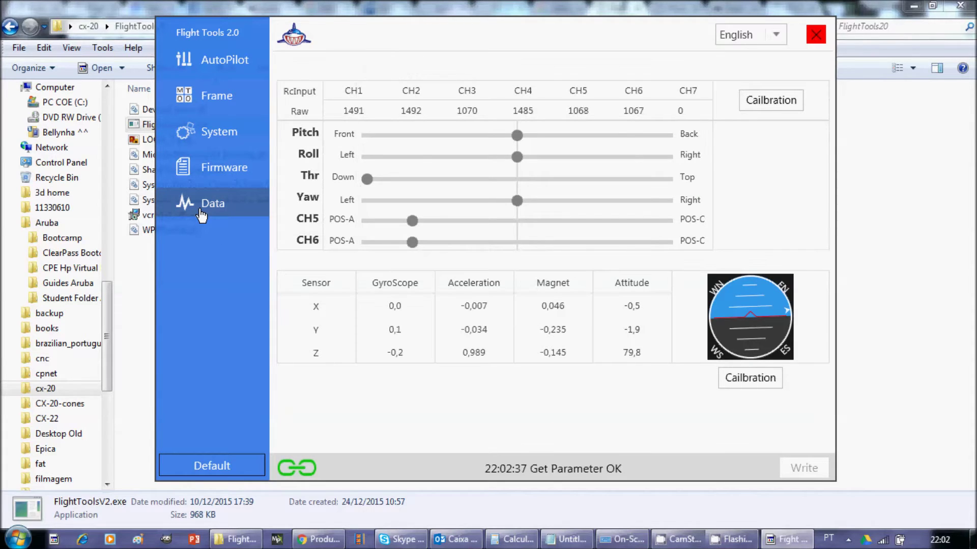
pyautogui.click(763, 108)
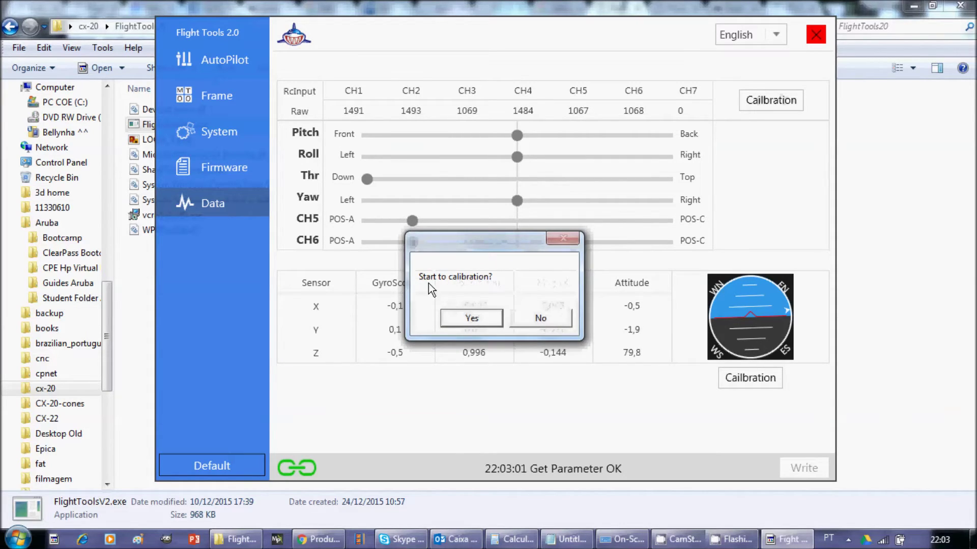
pyautogui.click(472, 319)
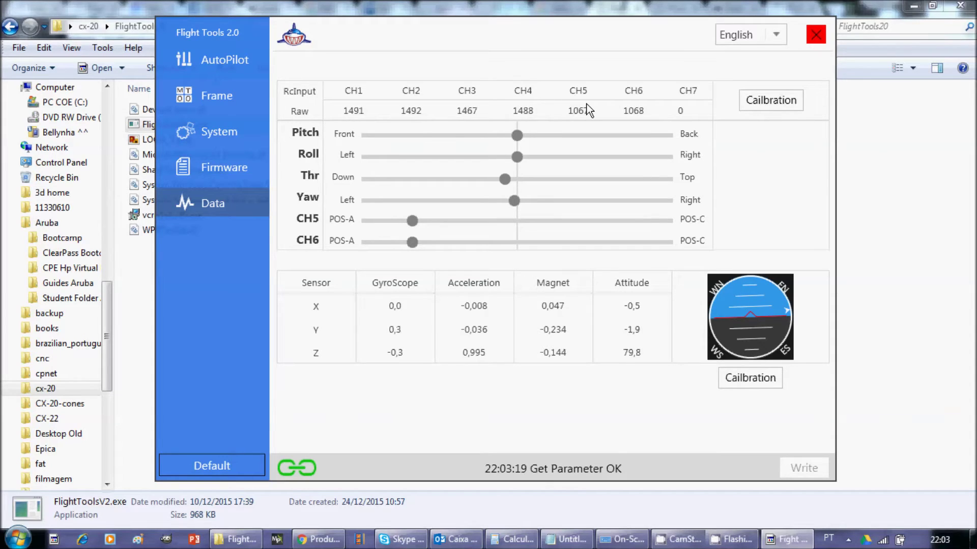
# Step: Examine the flight mode assignments in the System settings, viewing the options for CH5-A, CH6-B and CH6-C
pyautogui.click(190, 173)
pyautogui.click(204, 139)
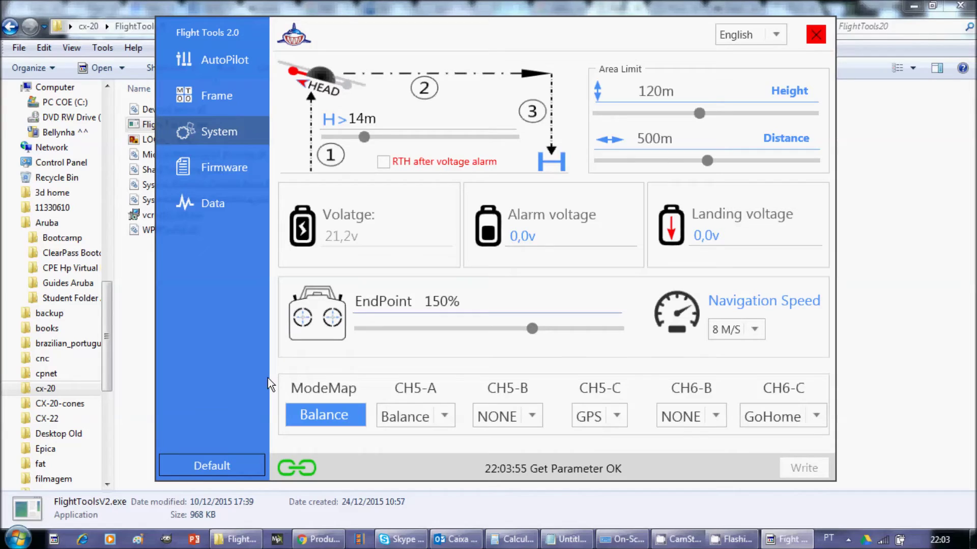
pyautogui.click(454, 417)
pyautogui.click(454, 417)
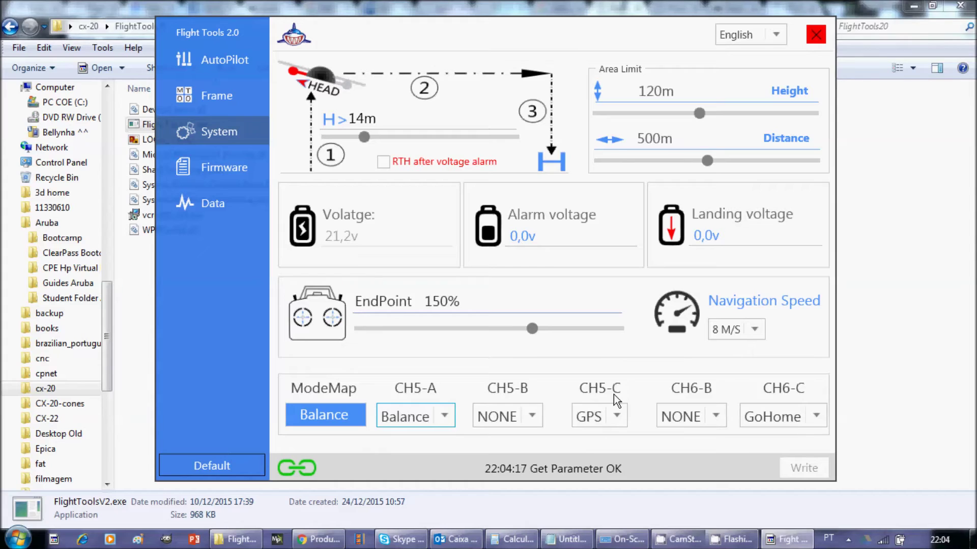
pyautogui.click(718, 420)
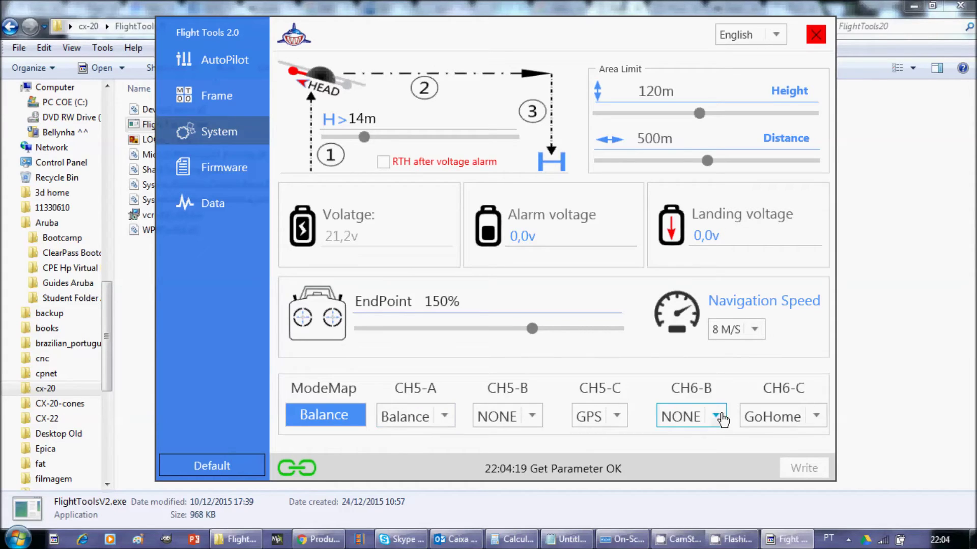
pyautogui.click(721, 419)
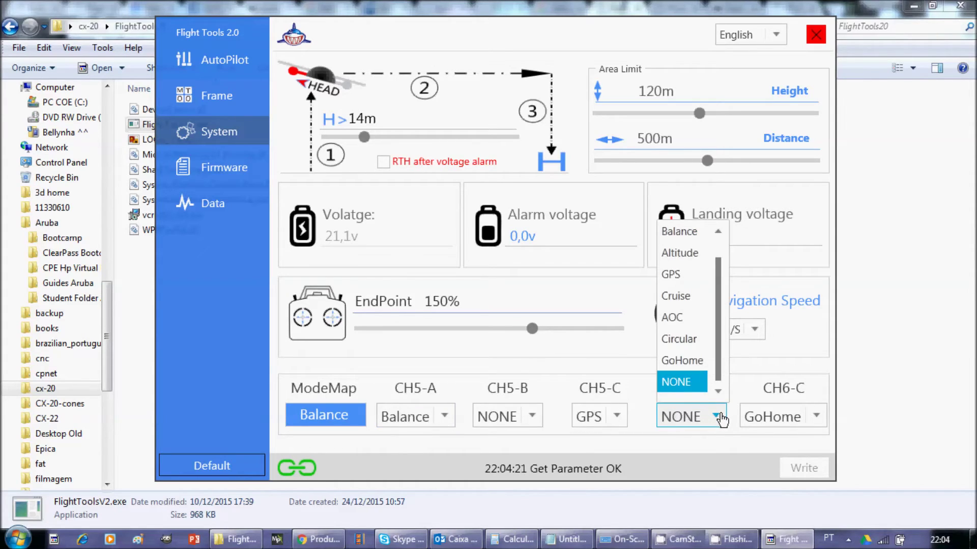
pyautogui.click(721, 420)
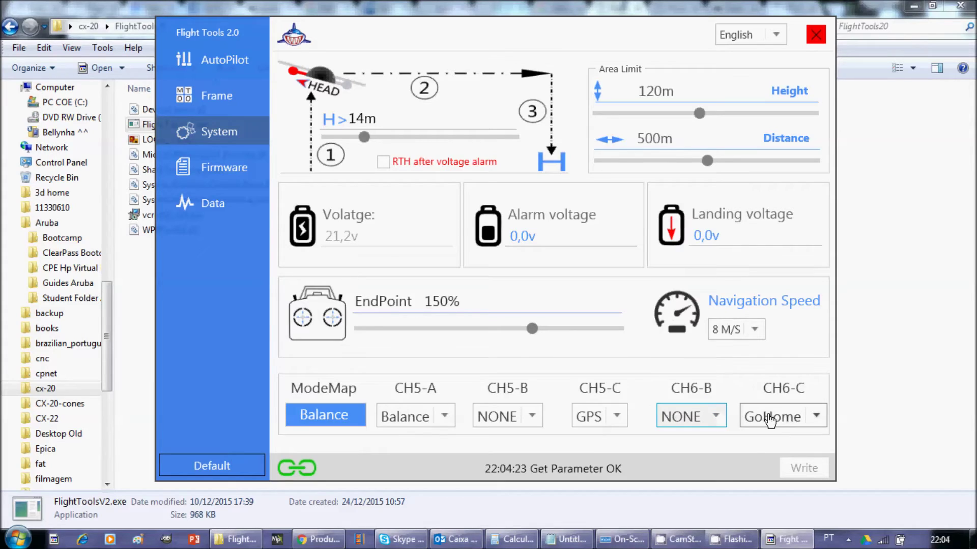
pyautogui.click(819, 418)
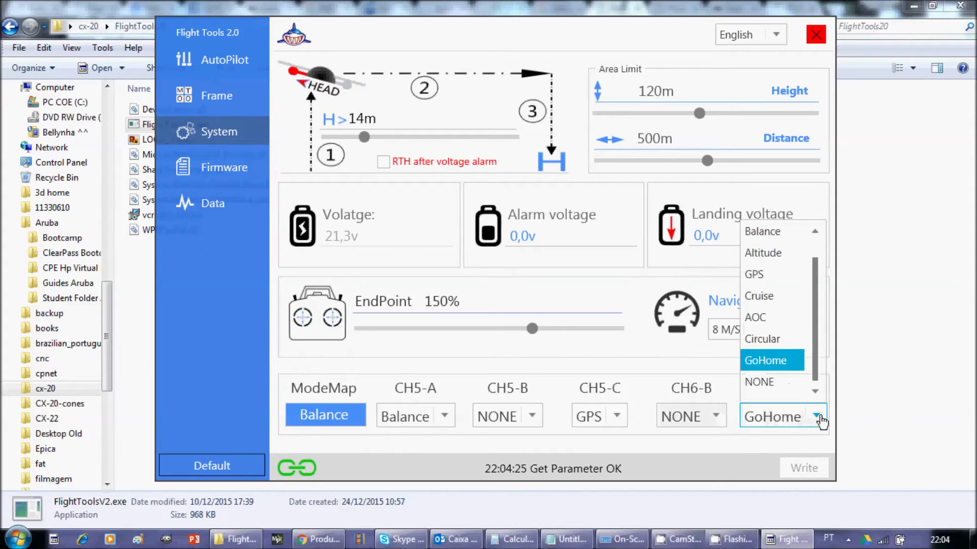
pyautogui.click(820, 420)
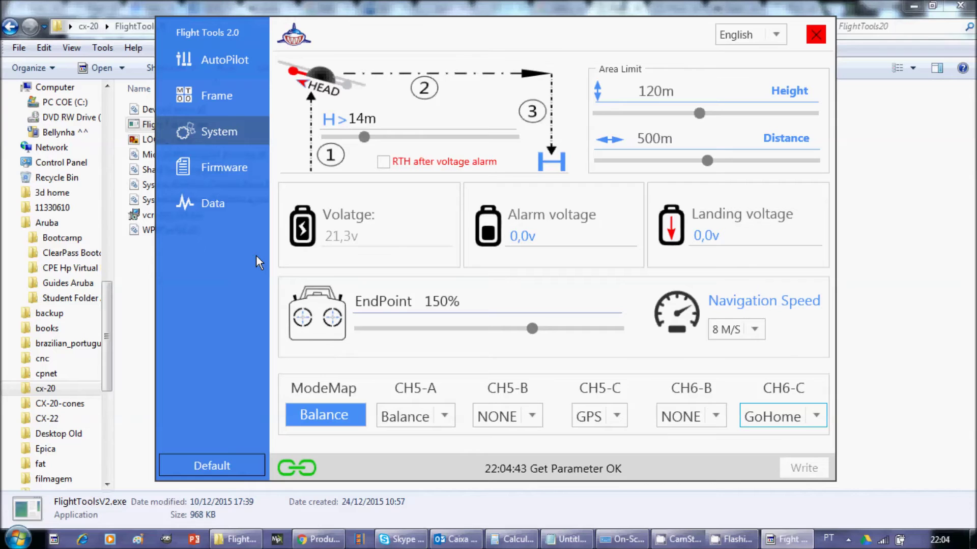
# Step: Start the calibration of the gyroscope, acceleration and magnet sensors from the live data readings and confirm it
pyautogui.click(240, 179)
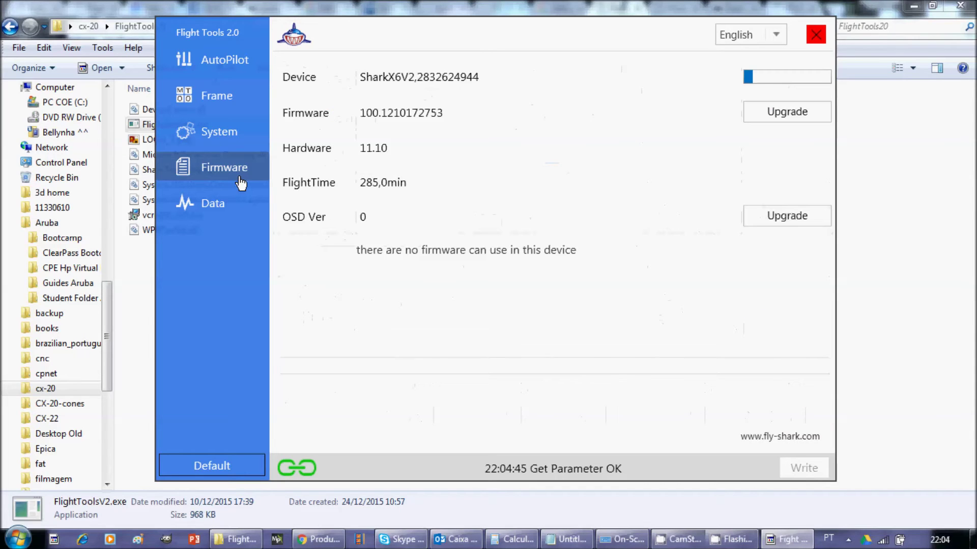
pyautogui.click(218, 206)
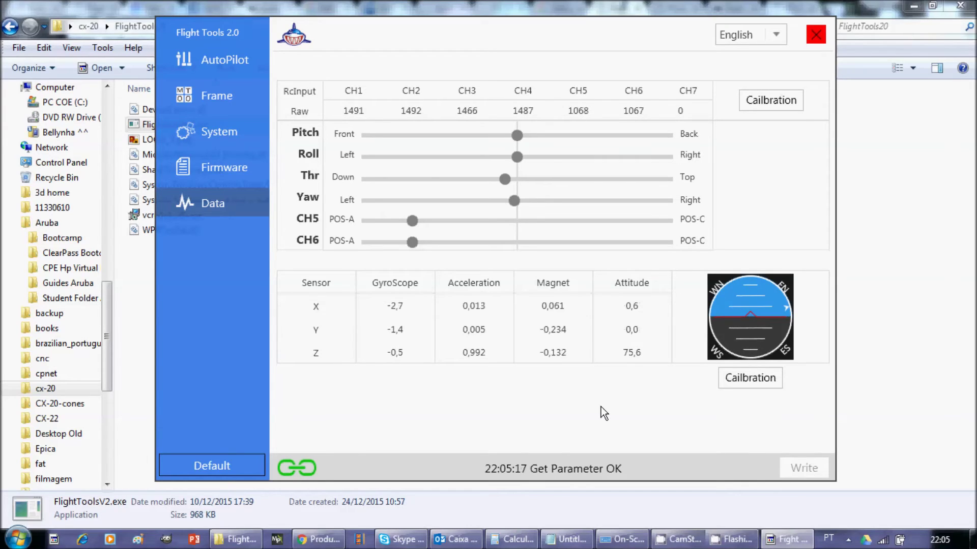
pyautogui.click(774, 381)
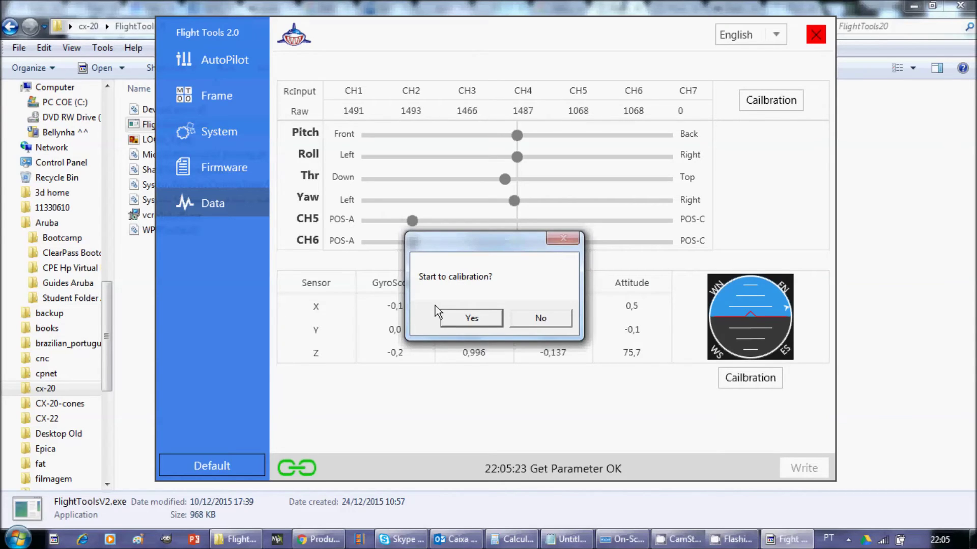
pyautogui.click(463, 319)
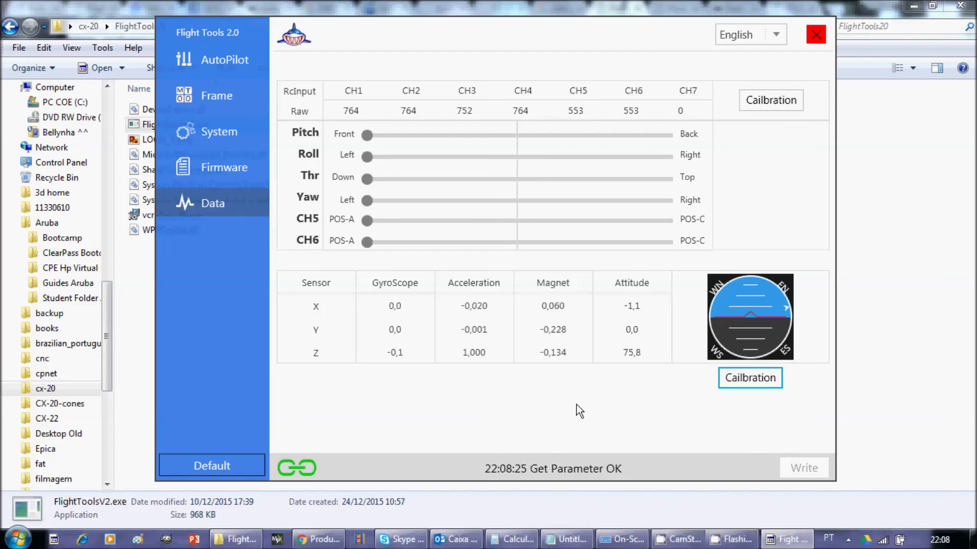
pyautogui.moveTo(734, 539)
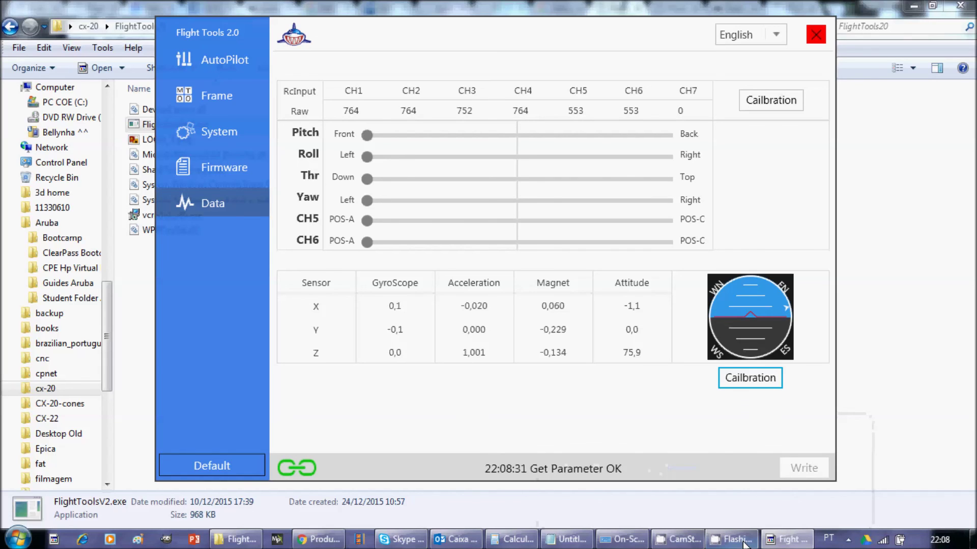
pyautogui.click(679, 539)
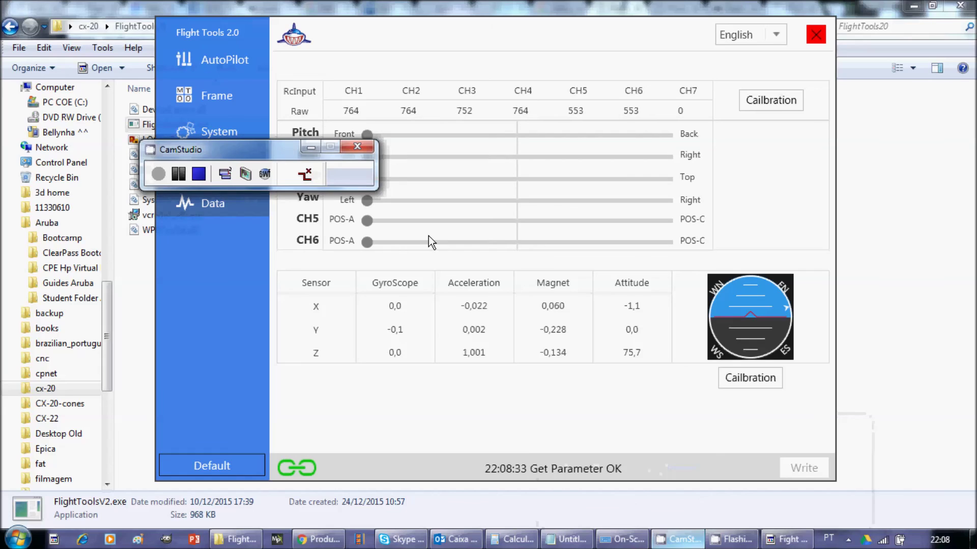